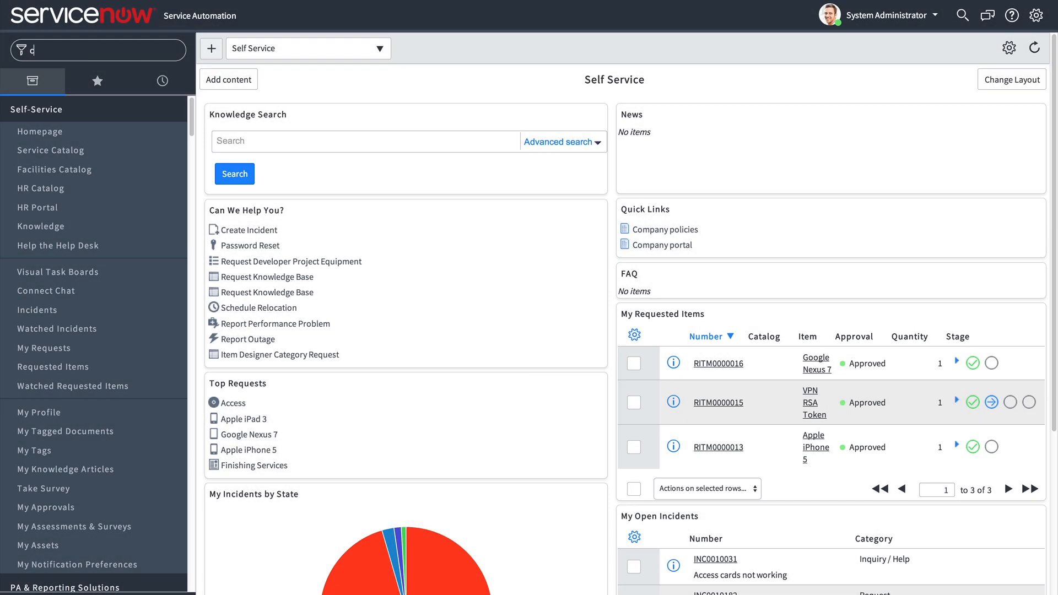
- Find the CMDB modules in the navigator and open the CMDB Dashboard
{"action": "type", "text": "cmdb"}
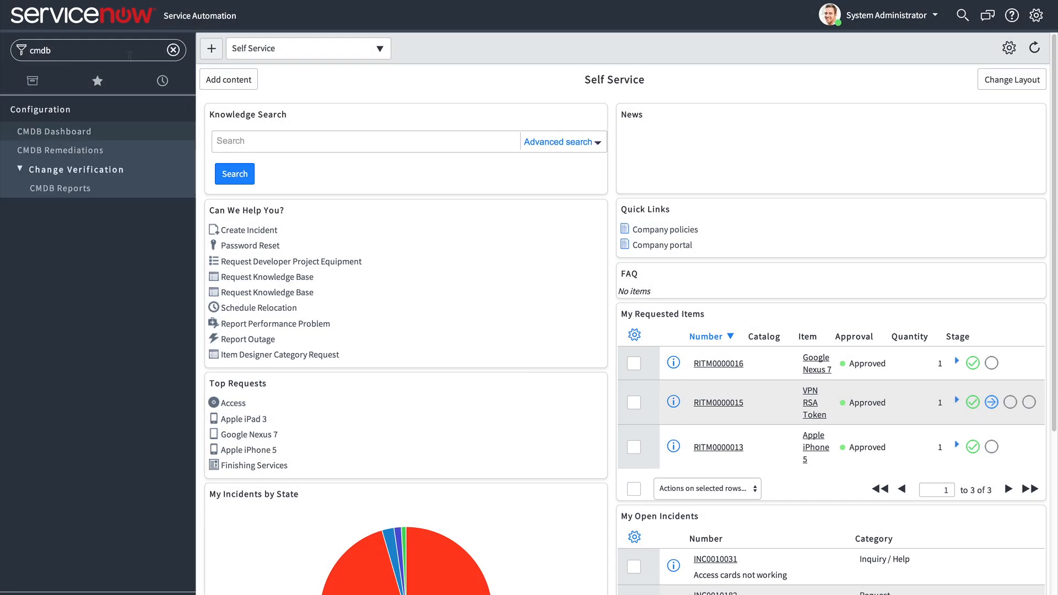
{"action": "left_click", "coordinate": [88, 132]}
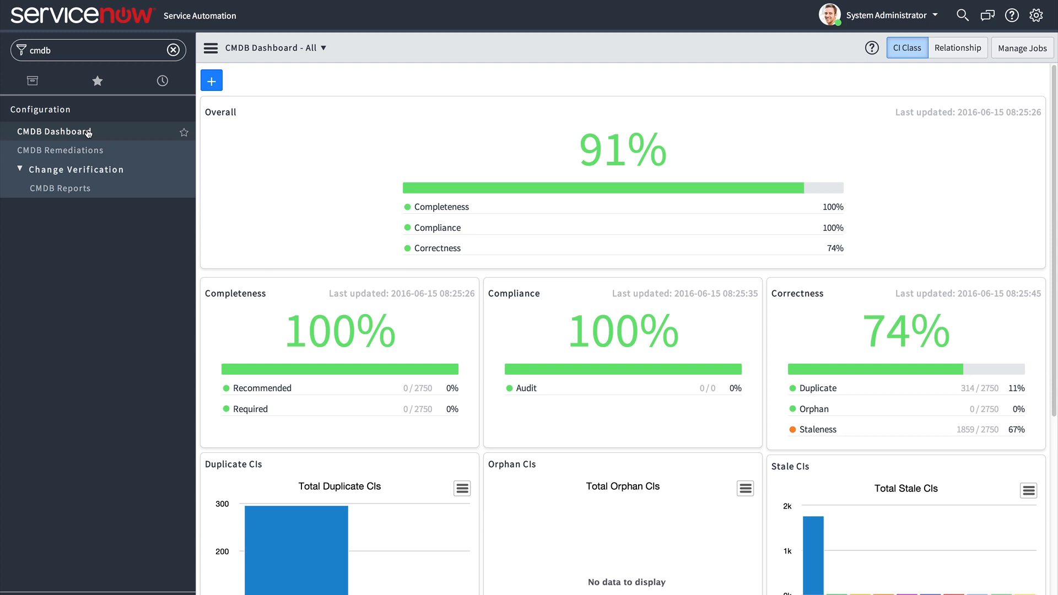
- Examine the Completeness scorecard's detail charts and health results, and return to the dashboard overview
{"action": "left_click", "coordinate": [336, 335]}
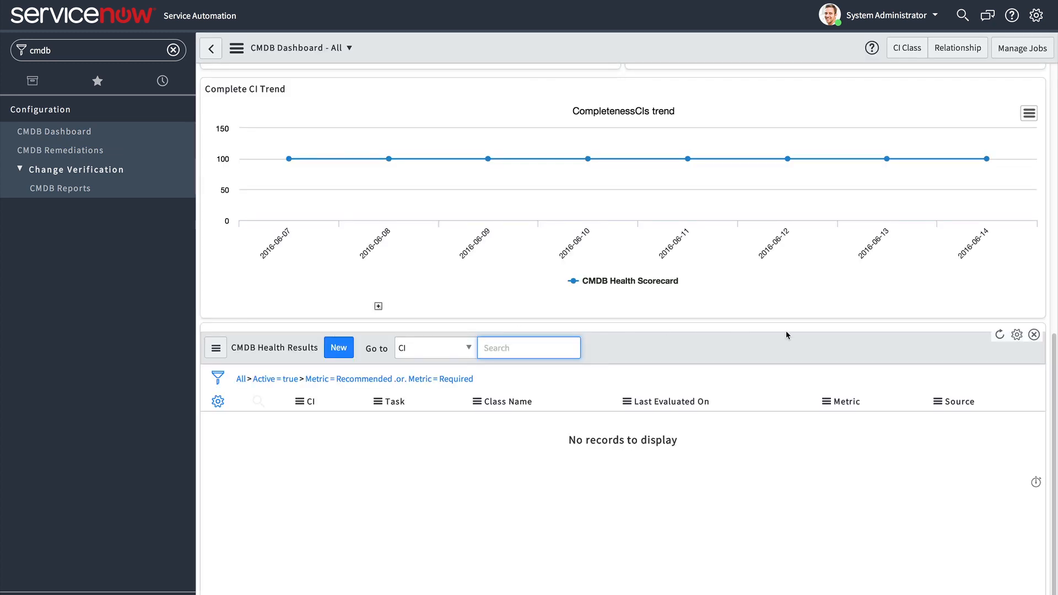
{"action": "scroll", "coordinate": [1041, 371], "scroll_direction": "up", "scroll_amount": 8}
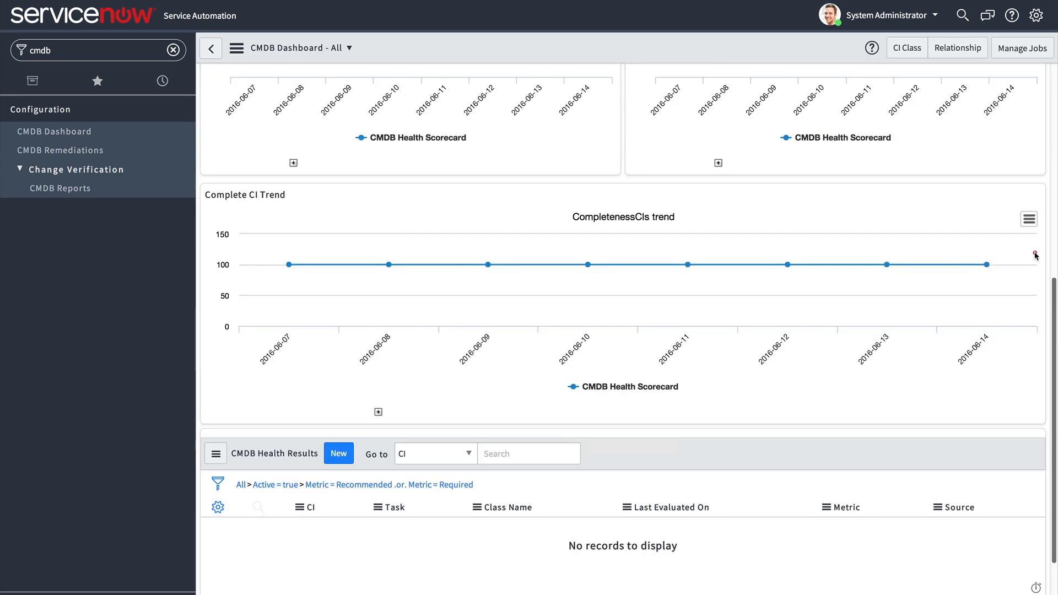
{"action": "scroll", "coordinate": [1042, 122], "scroll_direction": "up", "scroll_amount": 3}
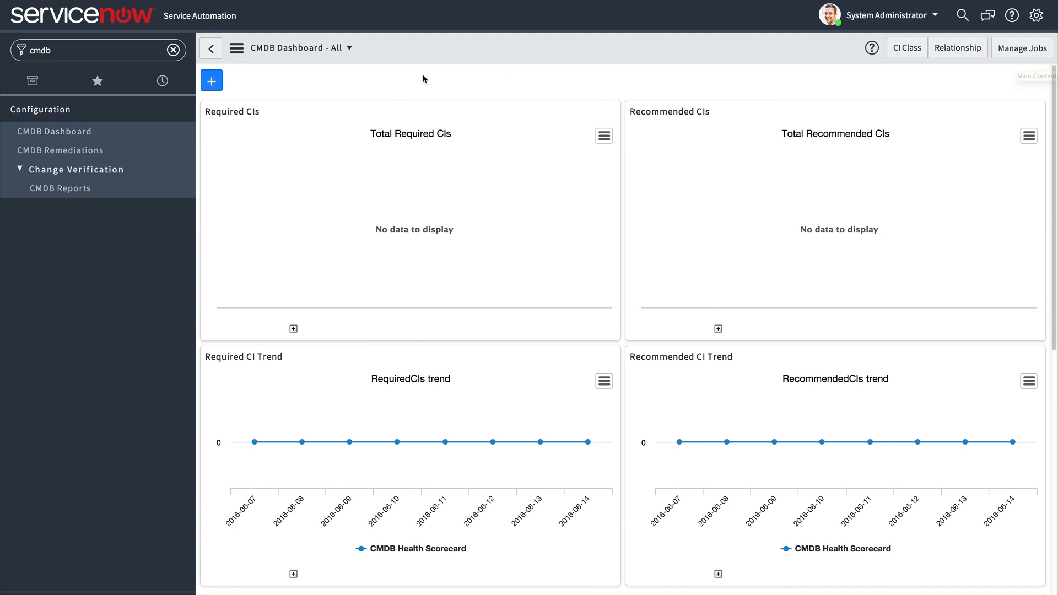
{"action": "left_click", "coordinate": [211, 53]}
- Refresh the Compliance widget and try its Title display option, cancelling the widget edit
{"action": "mouse_move", "coordinate": [685, 303]}
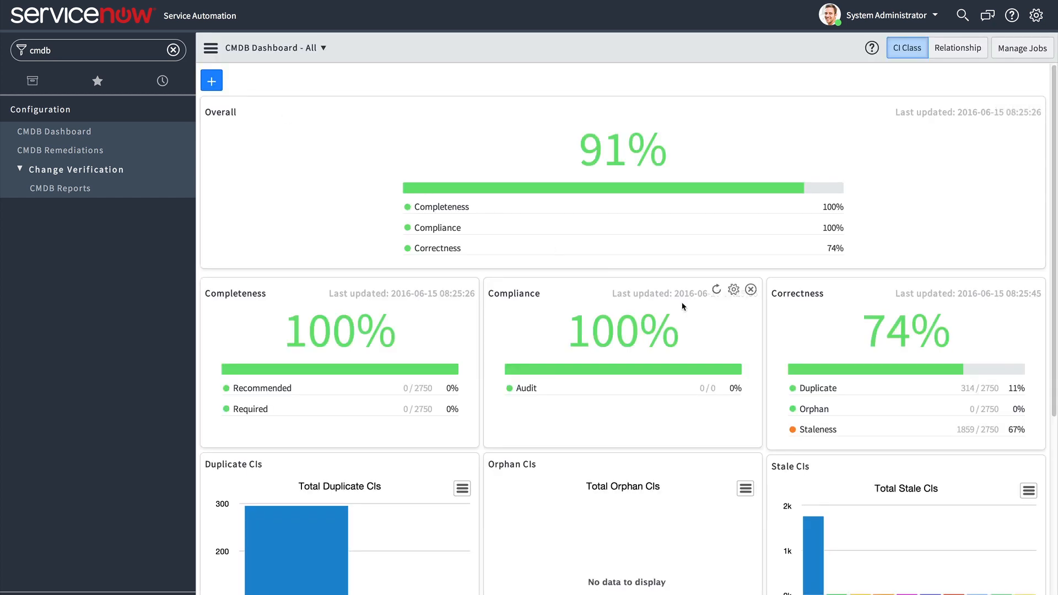
{"action": "left_click", "coordinate": [717, 292]}
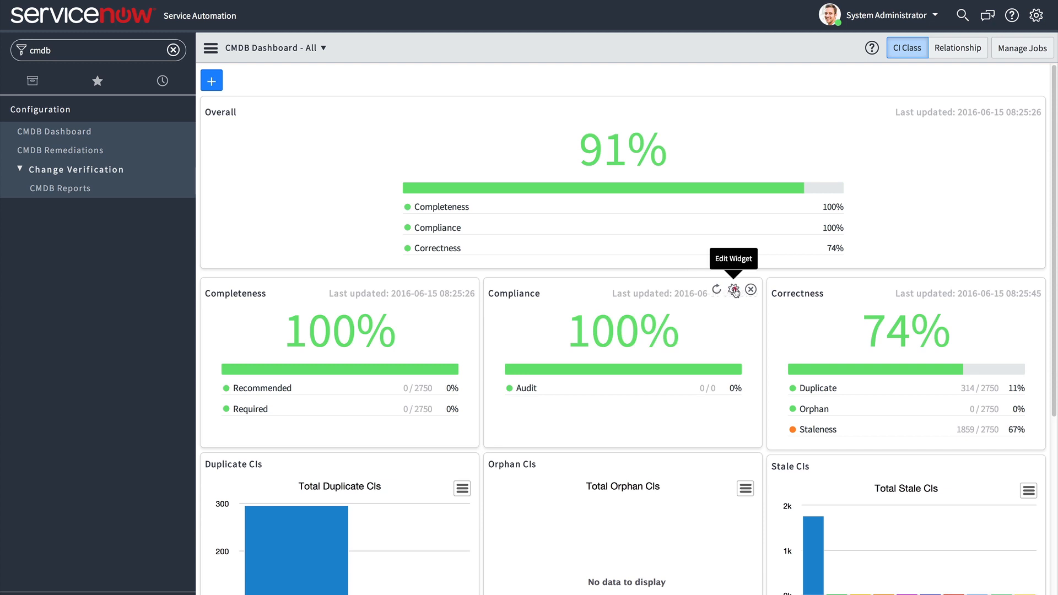
{"action": "left_click", "coordinate": [734, 290]}
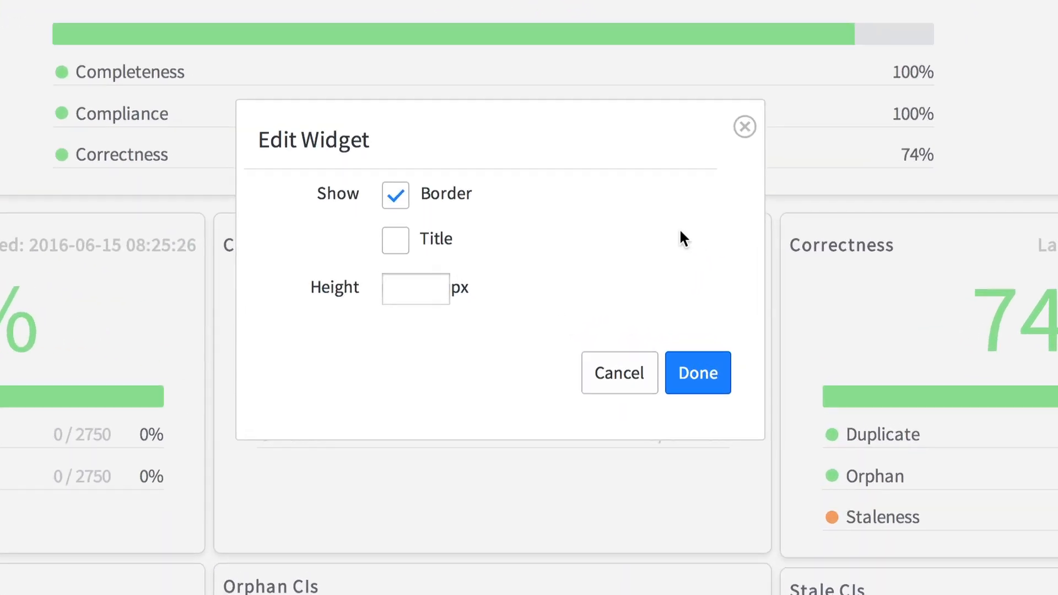
{"action": "left_click", "coordinate": [395, 241]}
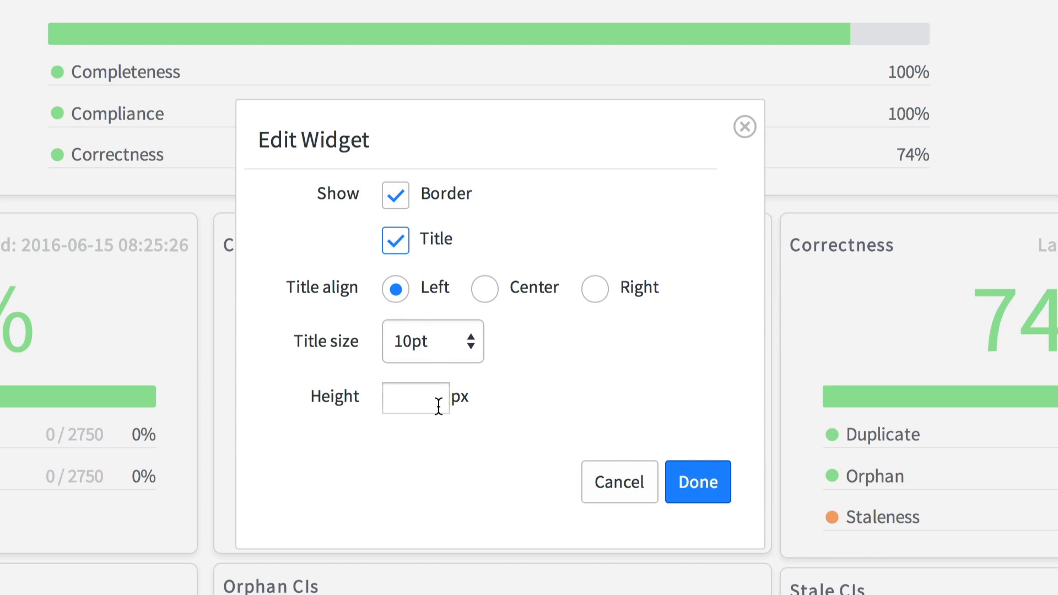
{"action": "left_click", "coordinate": [607, 480]}
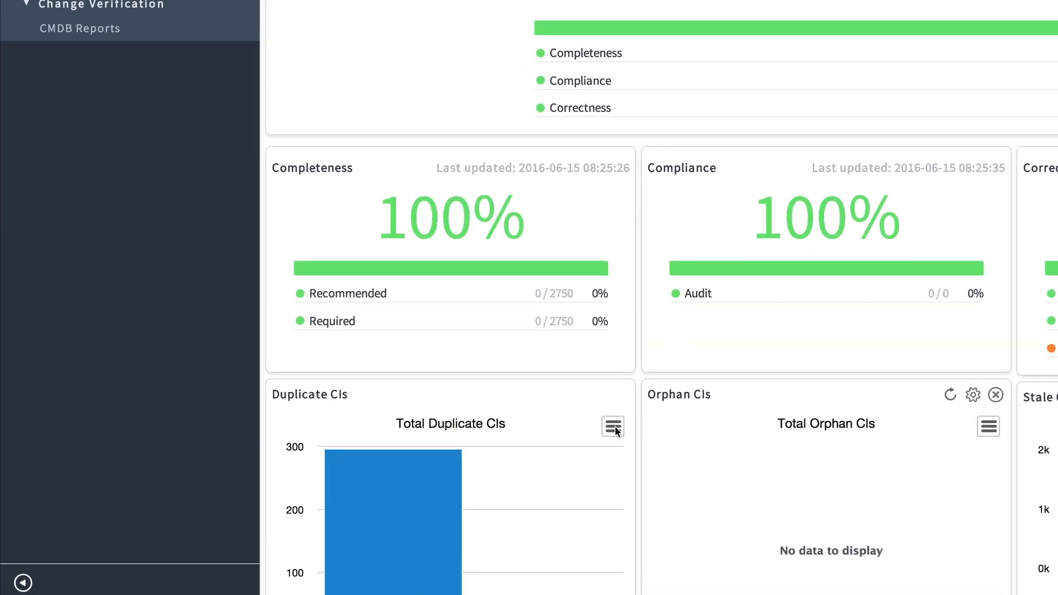
- Export the Total Duplicate CIs chart as a PNG and download it
{"action": "left_click", "coordinate": [398, 520]}
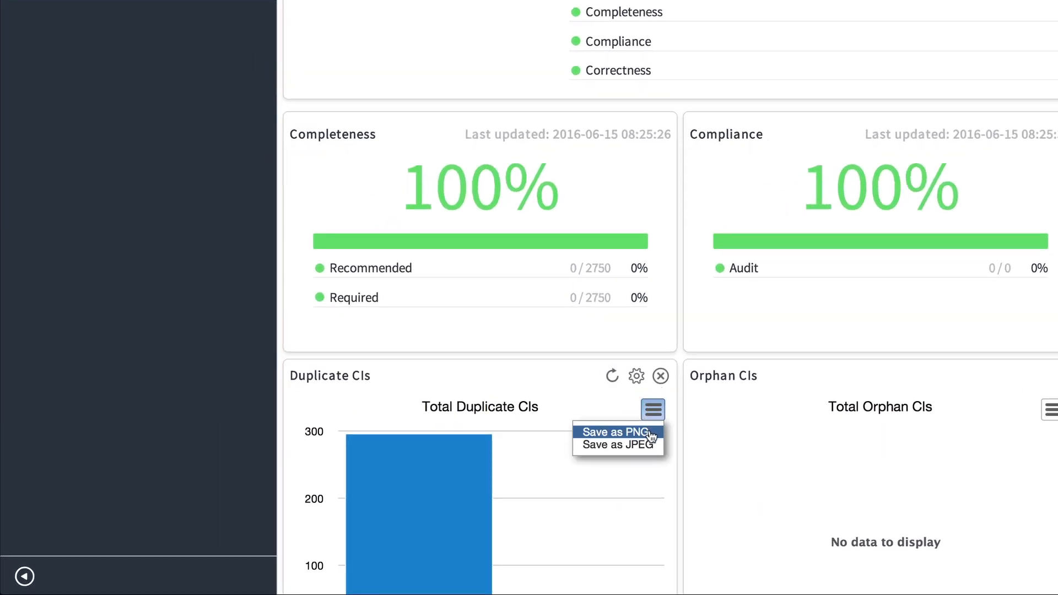
{"action": "left_click", "coordinate": [649, 432]}
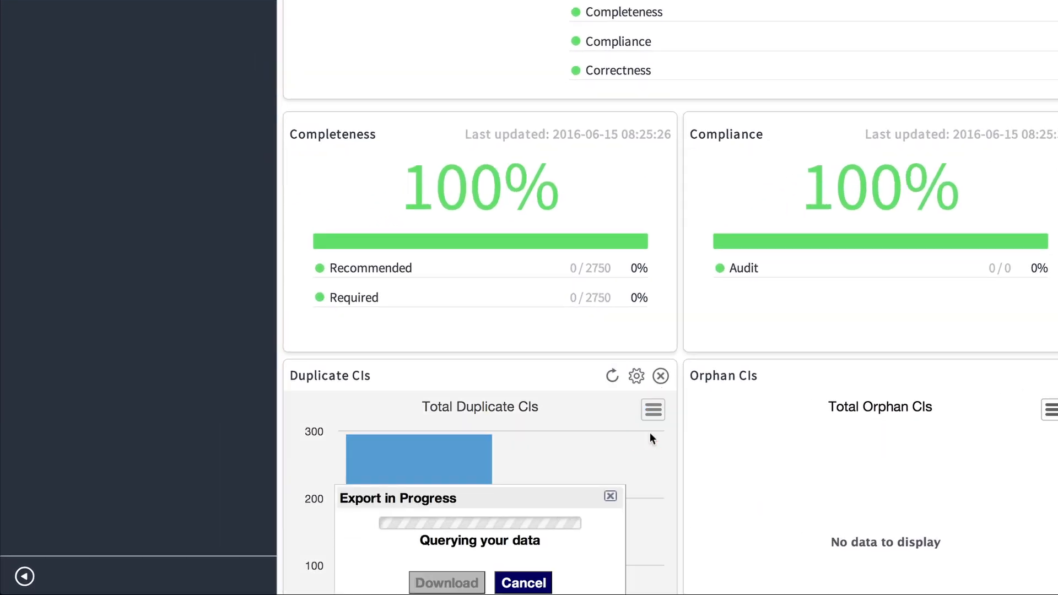
{"action": "left_click", "coordinate": [468, 588]}
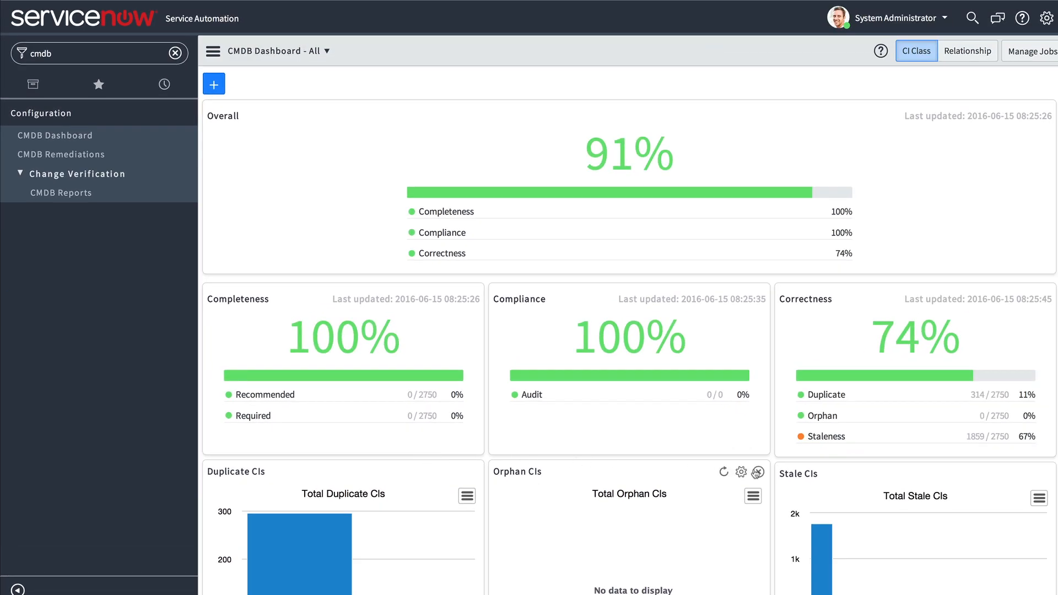
- Remove the Orphan CIs widget and add the CMDB Correctness Result List from CMDB Widgets in the full-width area
{"action": "left_click", "coordinate": [759, 471]}
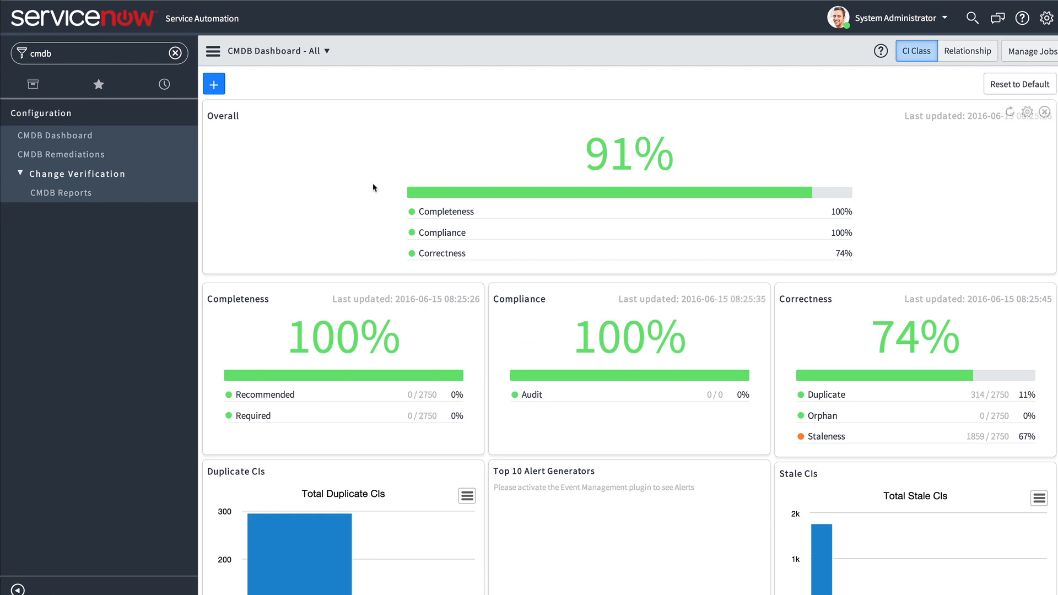
{"action": "left_click", "coordinate": [214, 86]}
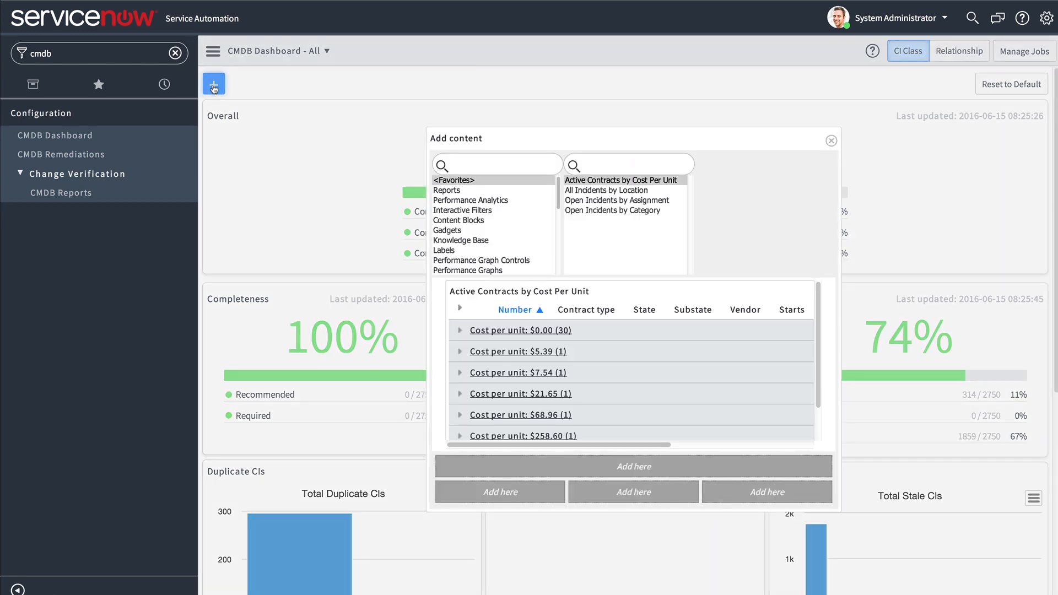
{"action": "left_click_drag", "start_coordinate": [558, 204], "coordinate": [558, 266]}
{"action": "left_click", "coordinate": [529, 270]}
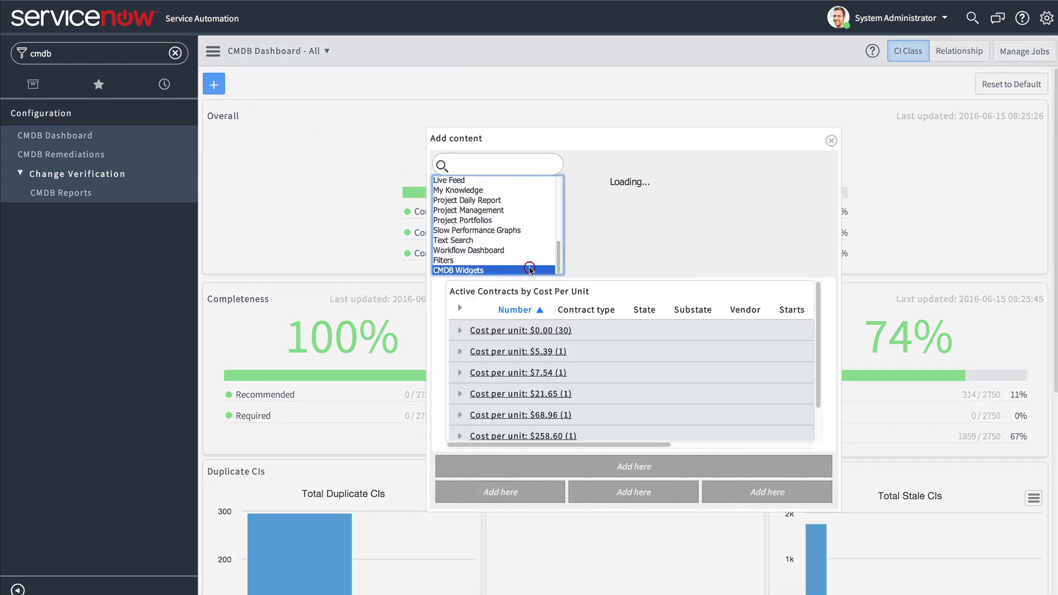
{"action": "left_click_drag", "start_coordinate": [692, 194], "coordinate": [671, 227]}
{"action": "left_click", "coordinate": [669, 222]}
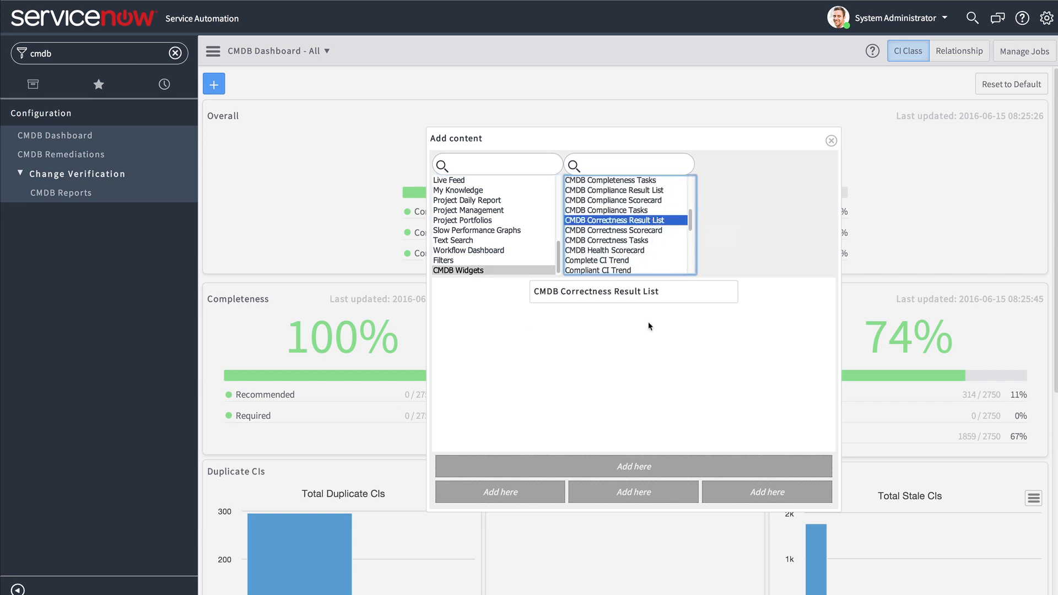
{"action": "left_click", "coordinate": [647, 466]}
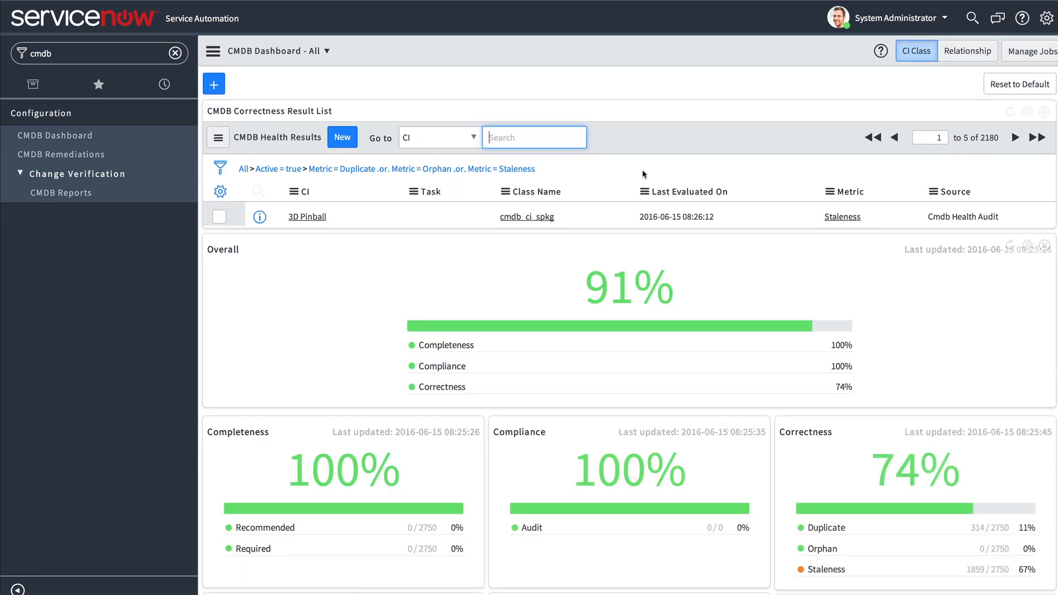
- Move the CMDB Correctness Result List below the Overall widget, and reset the dashboard to its default state
{"action": "left_click_drag", "start_coordinate": [628, 113], "coordinate": [625, 262]}
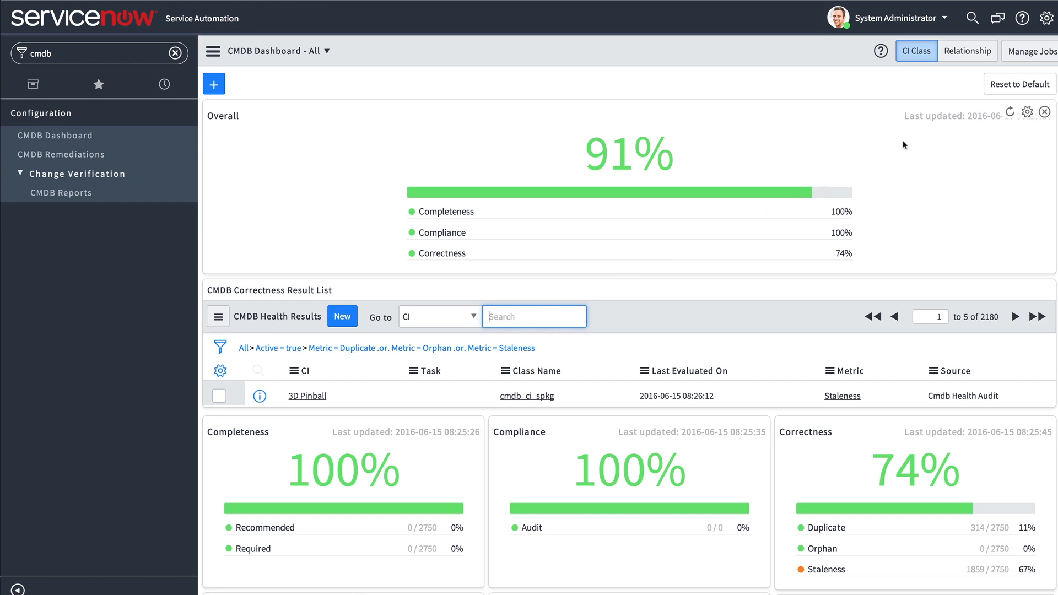
{"action": "left_click", "coordinate": [1022, 85]}
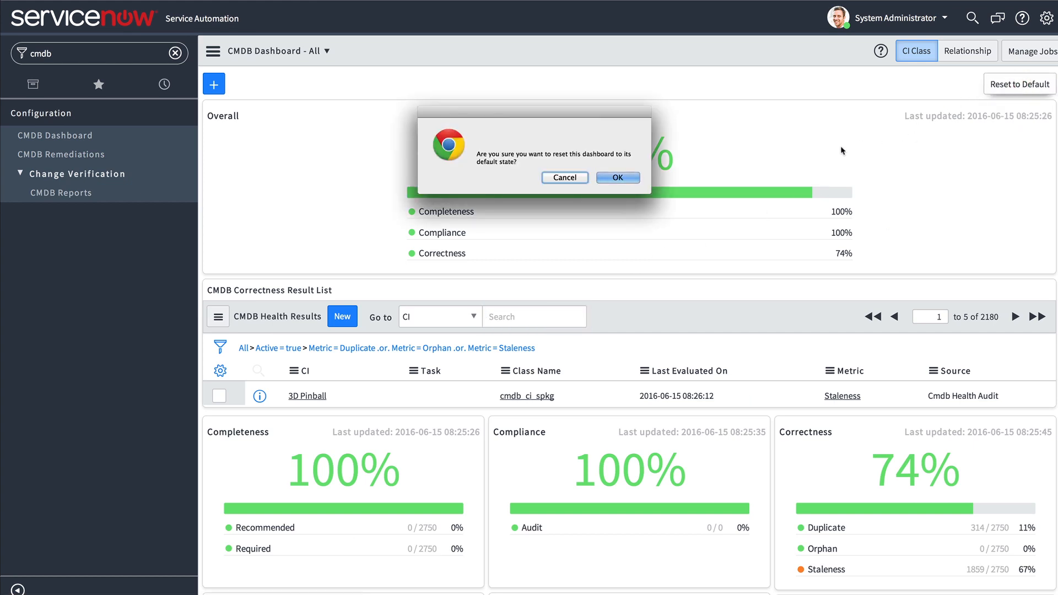
{"action": "left_click", "coordinate": [621, 178]}
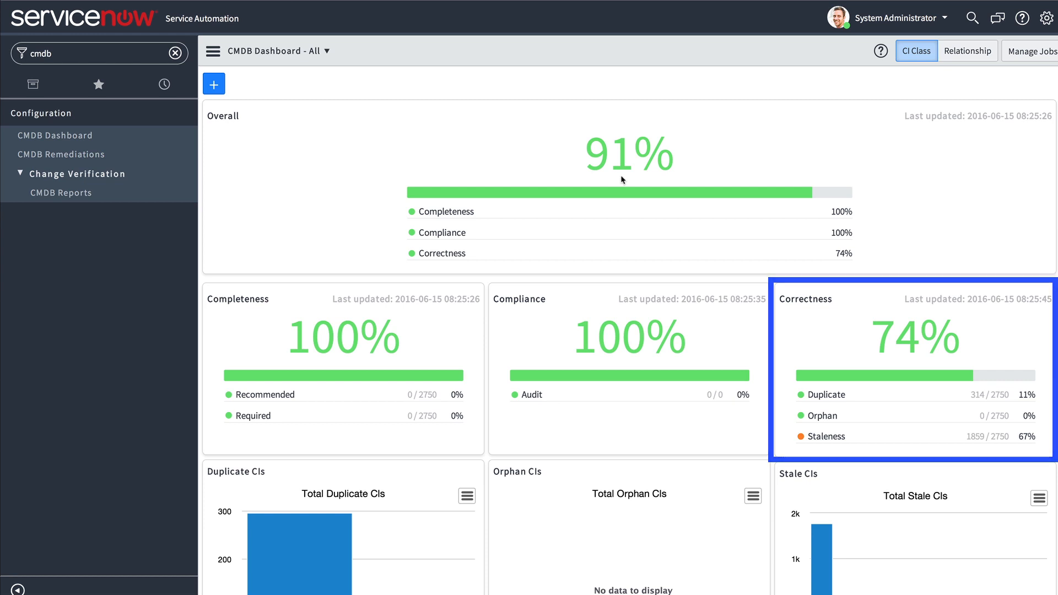
- View the Relationship dashboard and open the Completeness Score Calculation job from the dashboard's scheduled jobs
{"action": "left_click", "coordinate": [968, 55]}
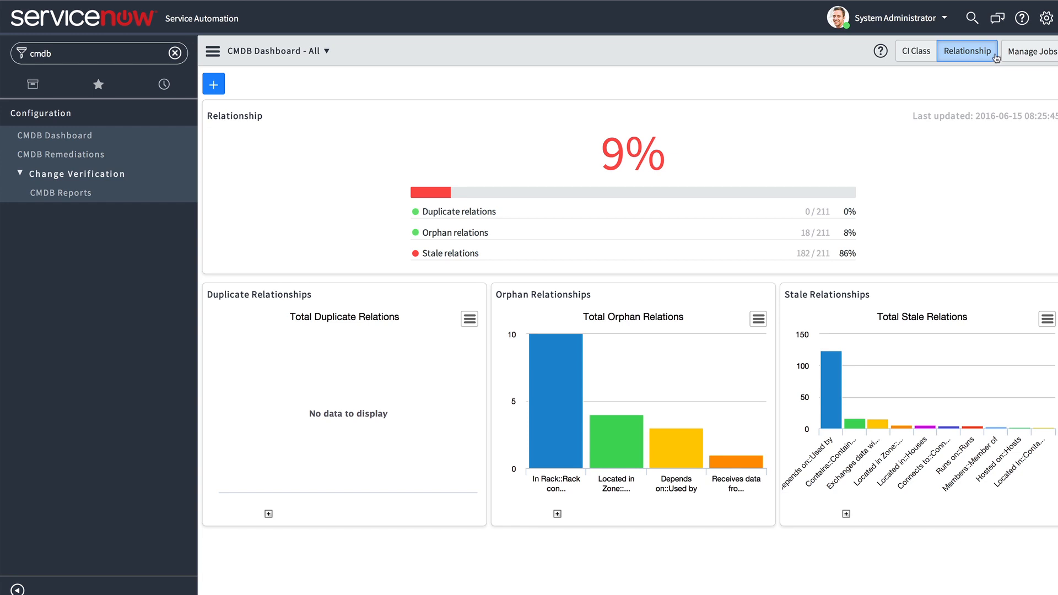
{"action": "left_click", "coordinate": [1028, 53]}
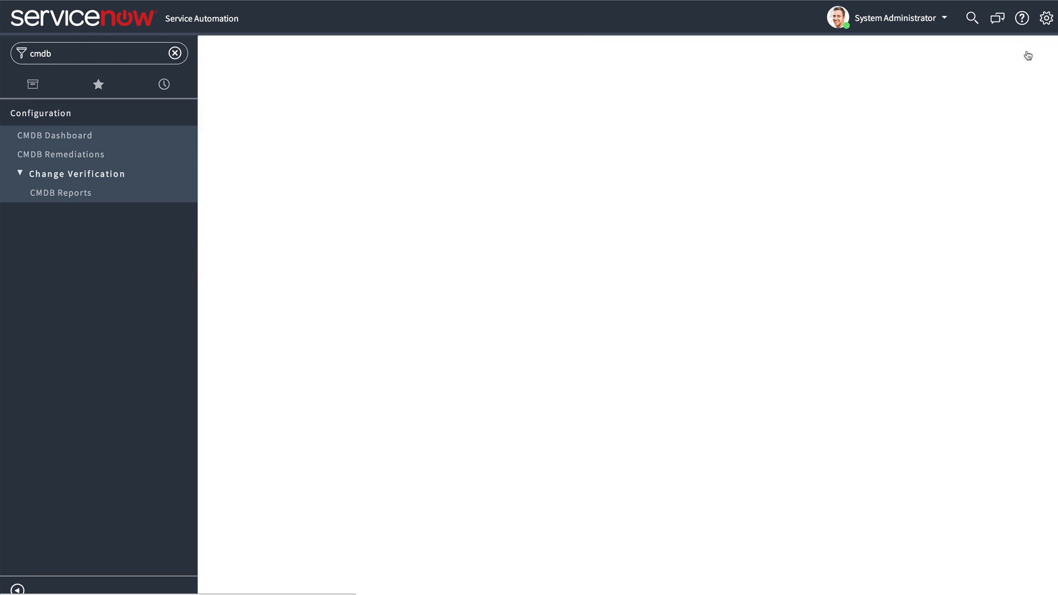
{"action": "left_click", "coordinate": [491, 159]}
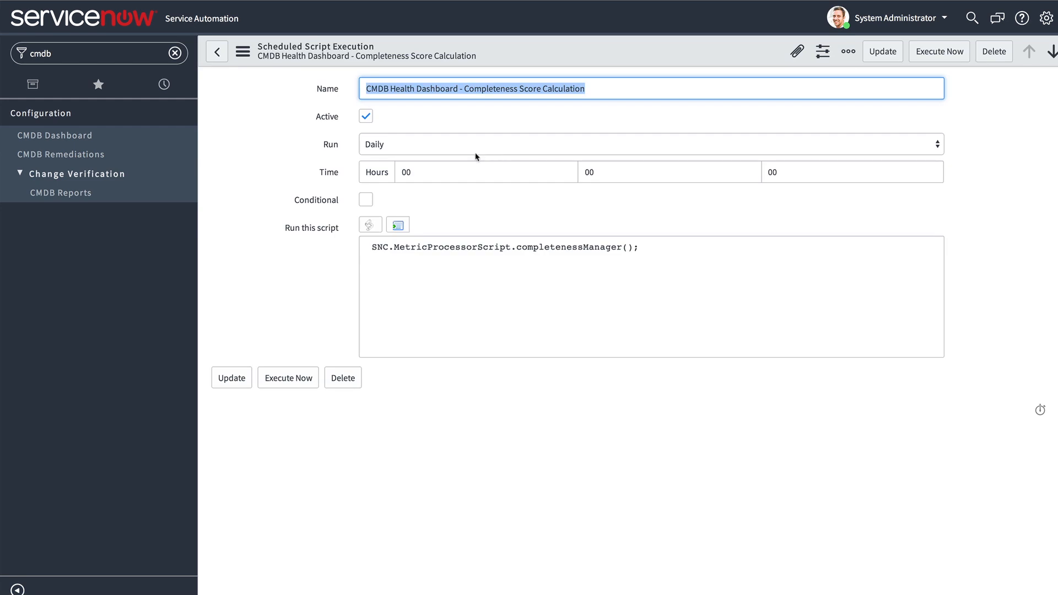
- Search the navigator for "ci class" and open the CI Class Manager
{"action": "left_click", "coordinate": [95, 57]}
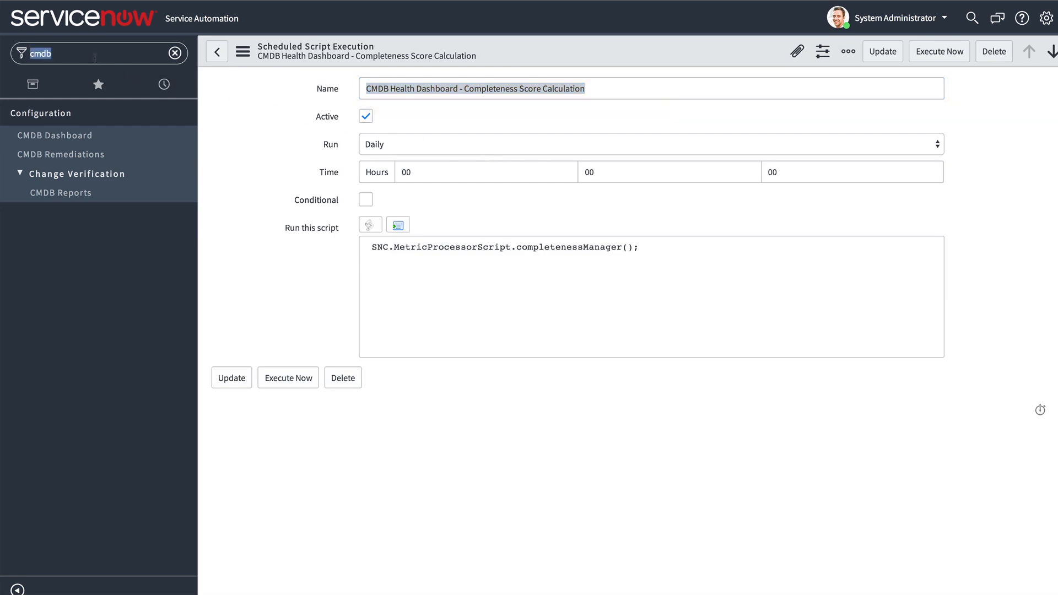
{"action": "type", "text": "ci class"}
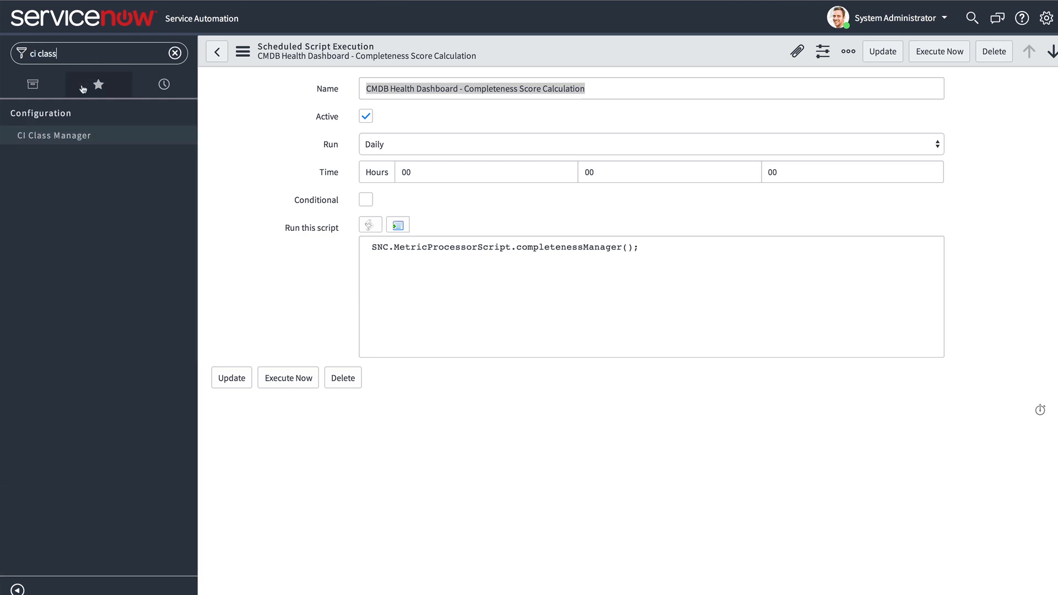
{"action": "left_click", "coordinate": [62, 139]}
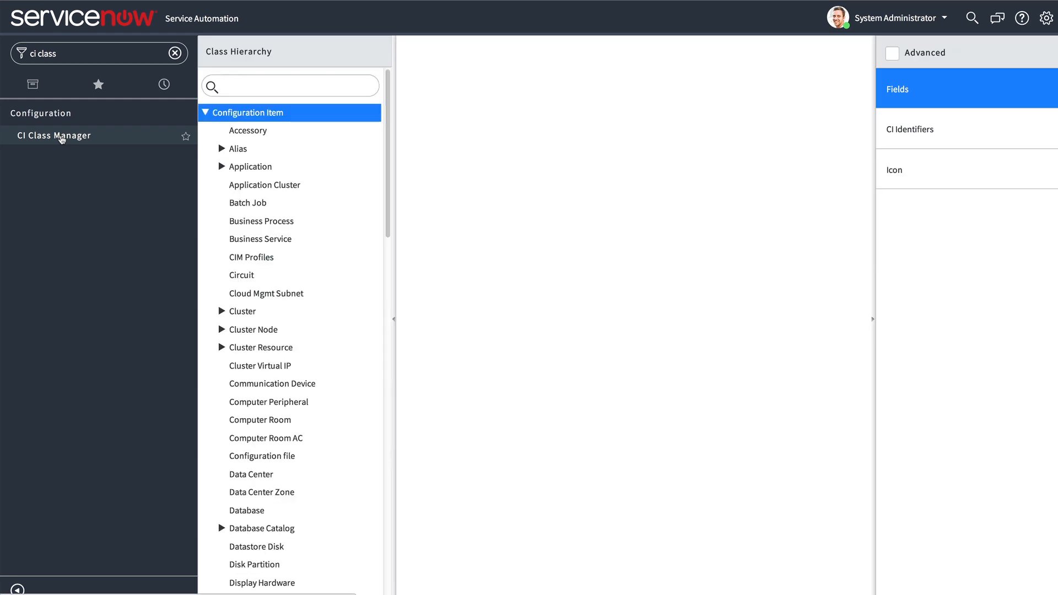
- Expand Hardware and Computer in the class hierarchy and select the Server class
{"action": "scroll", "coordinate": [378, 301], "scroll_direction": "down", "scroll_amount": 7}
{"action": "scroll", "coordinate": [378, 302], "scroll_direction": "down", "scroll_amount": 1}
{"action": "left_click", "coordinate": [221, 293]}
{"action": "left_click", "coordinate": [239, 347]}
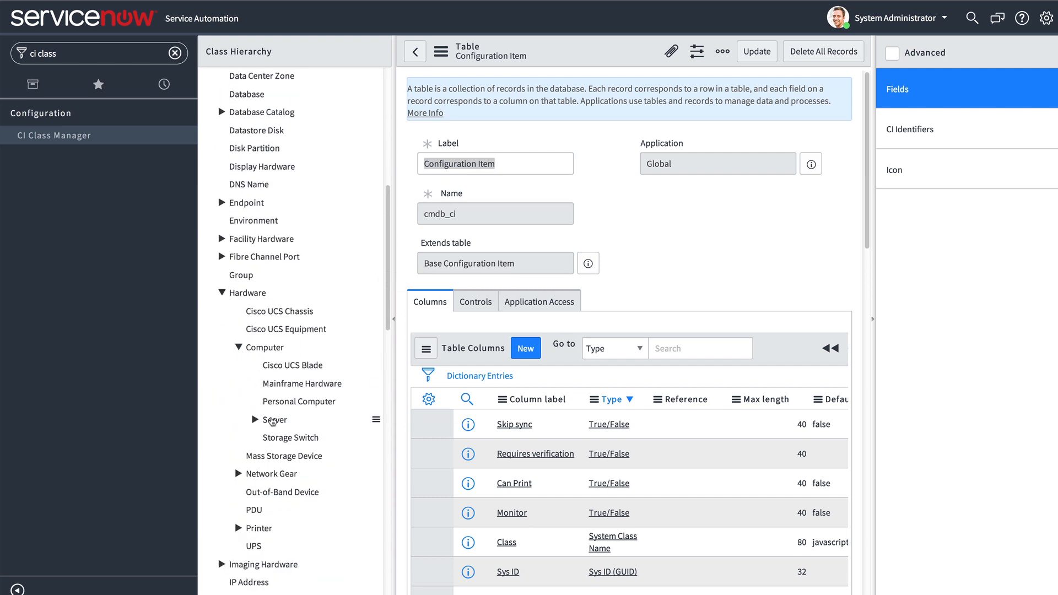
{"action": "left_click", "coordinate": [272, 421]}
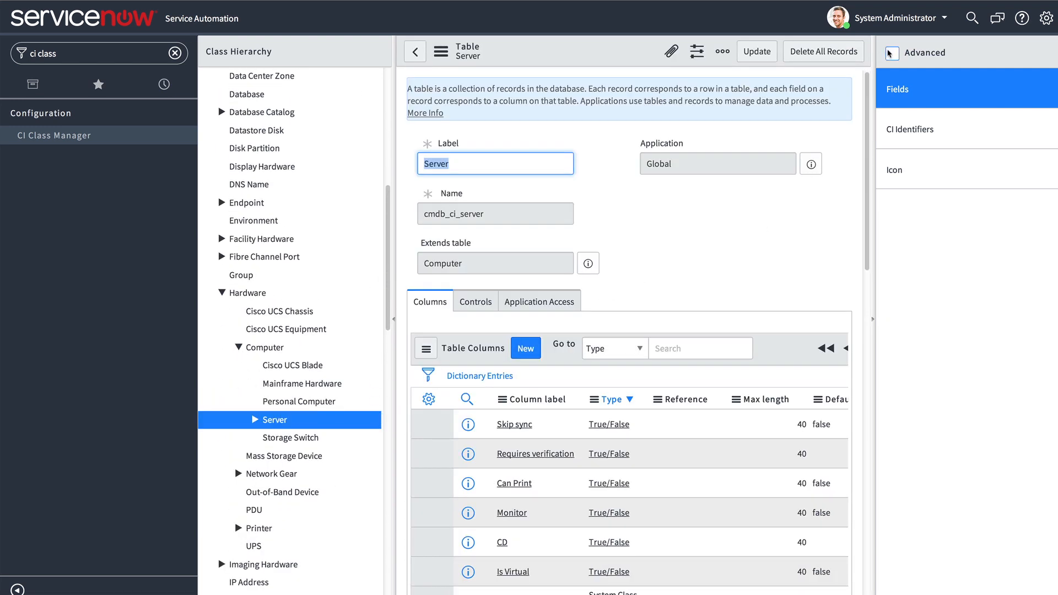
- Enable the Advanced options and save the cmdb_ci Required Fields Scorecard with thresholds of 20 and 80
{"action": "left_click", "coordinate": [891, 54]}
{"action": "left_click", "coordinate": [951, 163]}
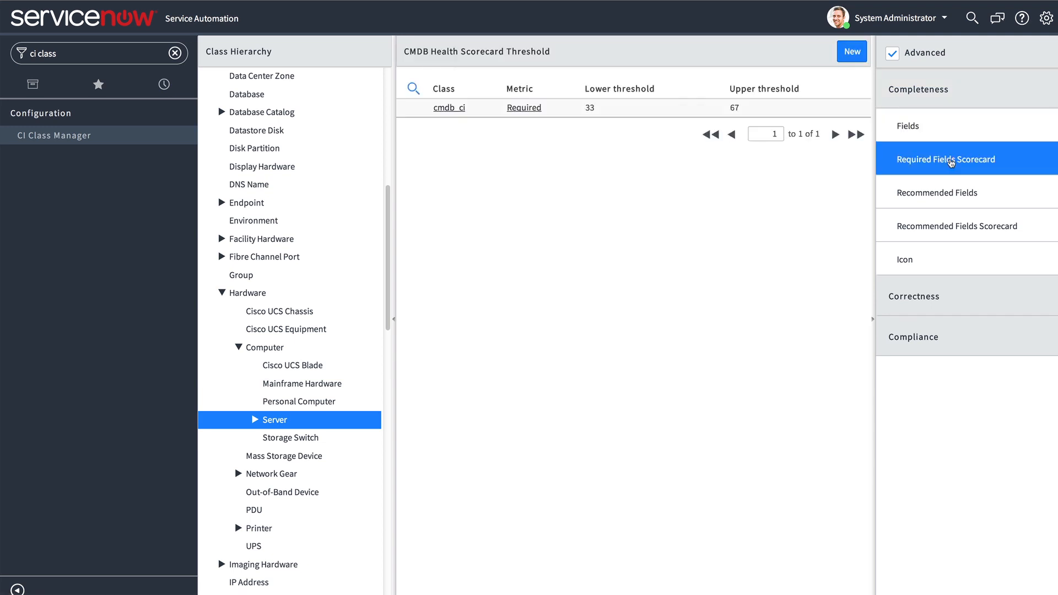
{"action": "left_click", "coordinate": [451, 108]}
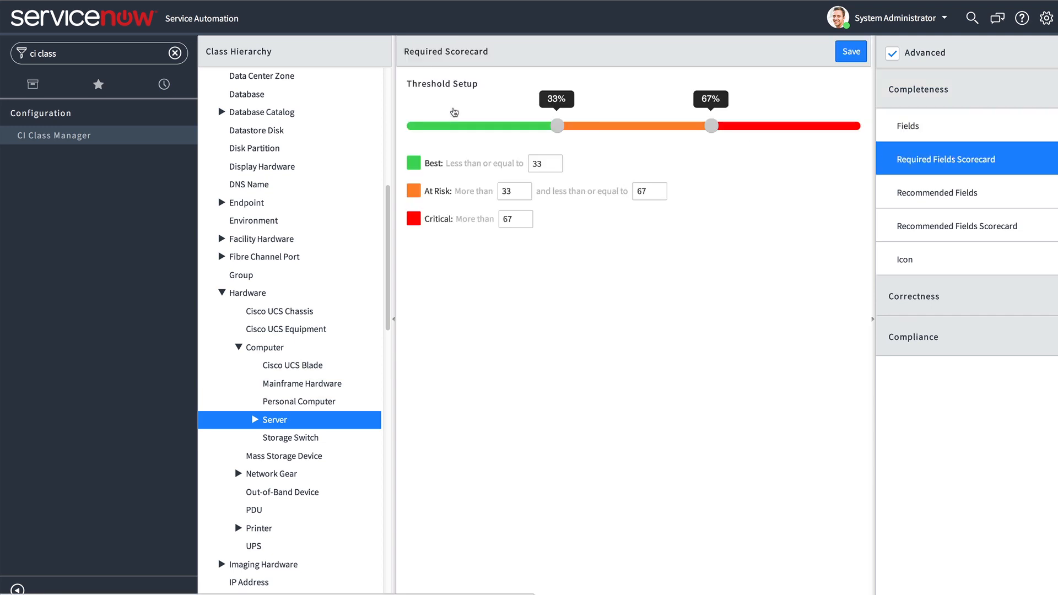
{"action": "left_click_drag", "start_coordinate": [557, 125], "coordinate": [495, 127]}
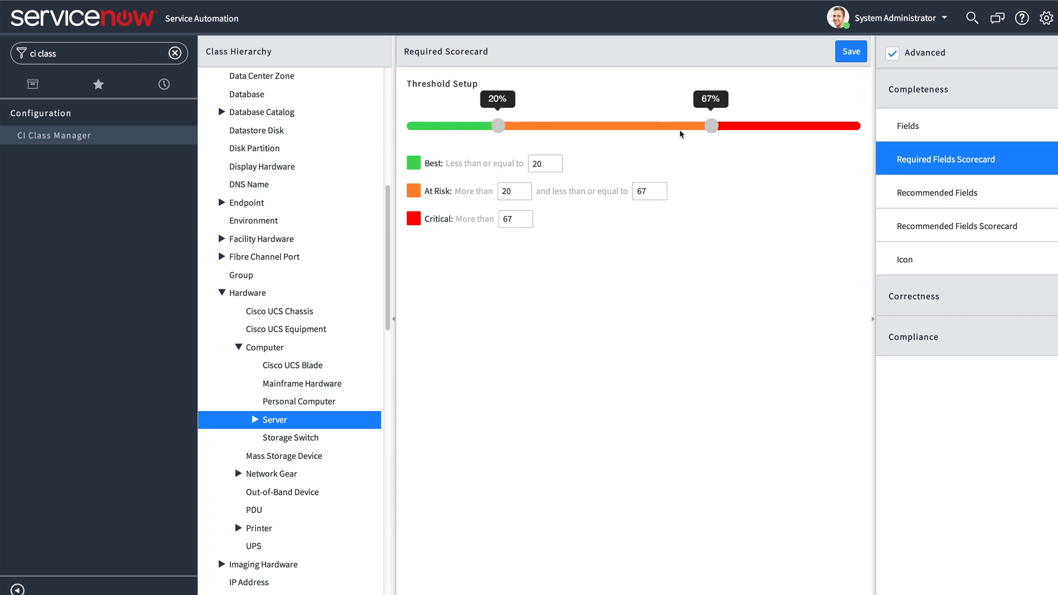
{"action": "left_click_drag", "start_coordinate": [711, 127], "coordinate": [769, 131]}
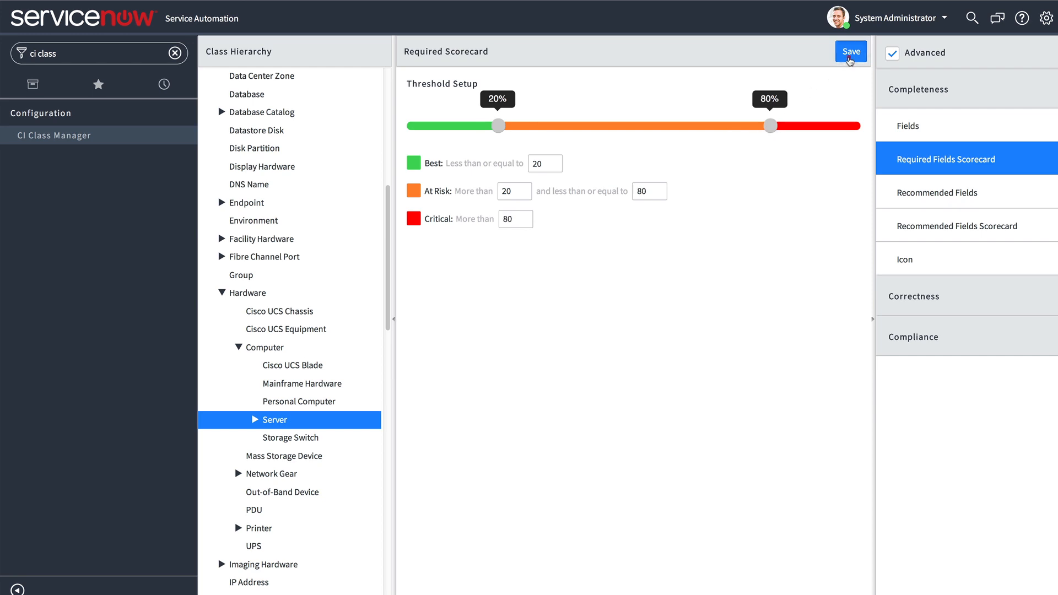
{"action": "left_click", "coordinate": [850, 55]}
{"action": "left_click", "coordinate": [845, 60]}
- Open the cmdb_ci threshold setup of the Duplicate Scorecard under Correctness
{"action": "left_click", "coordinate": [932, 300]}
{"action": "left_click", "coordinate": [934, 366]}
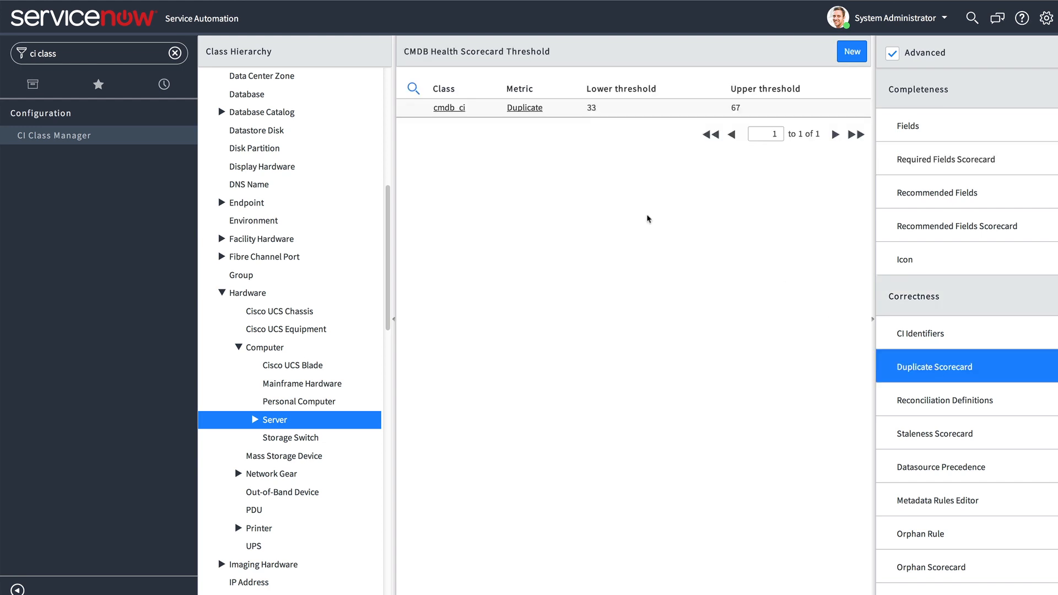
{"action": "left_click", "coordinate": [461, 110]}
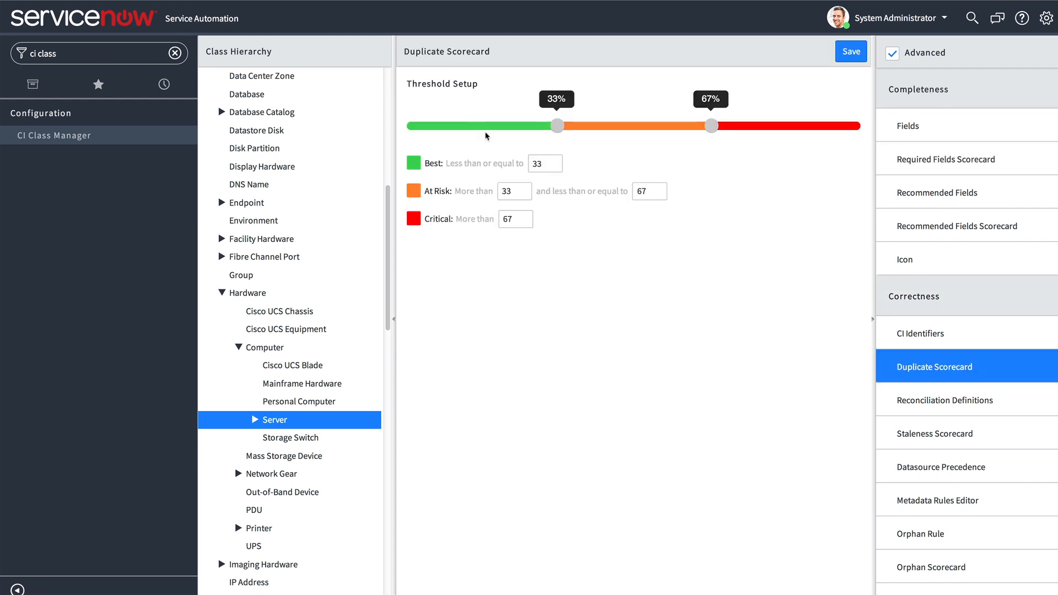
- Lower the Duplicate Scorecard's Best threshold to 10, save the scorecard and dismiss the notification
{"action": "left_click_drag", "start_coordinate": [557, 125], "coordinate": [455, 130]}
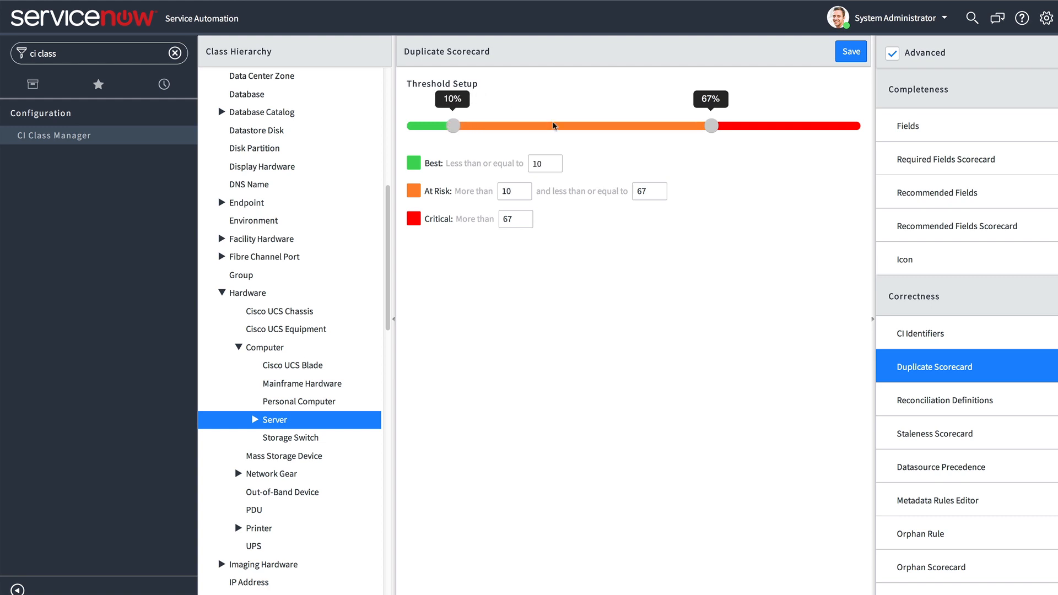
{"action": "left_click", "coordinate": [851, 55]}
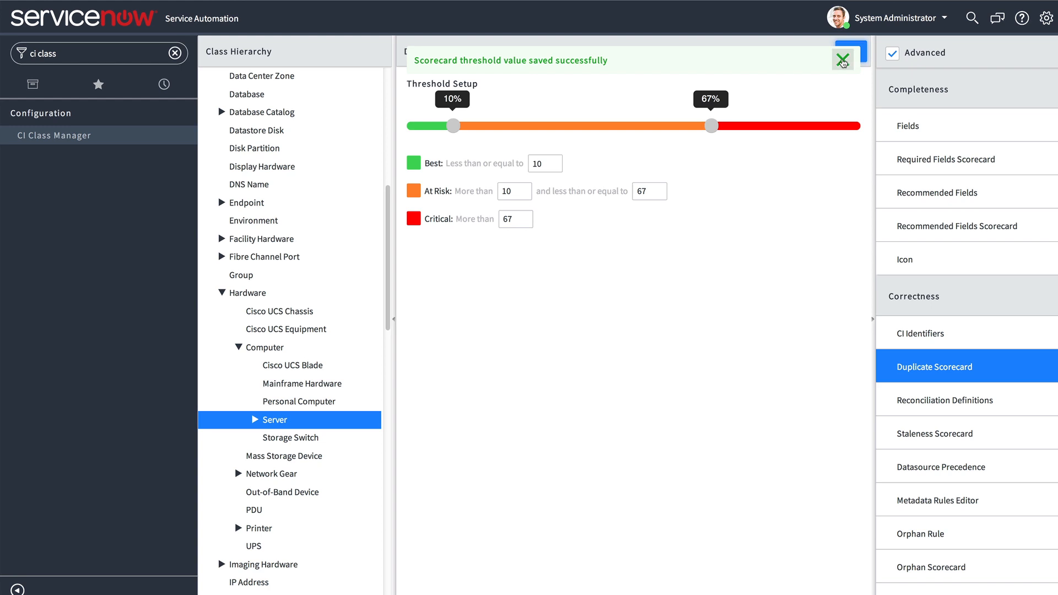
{"action": "left_click", "coordinate": [843, 61]}
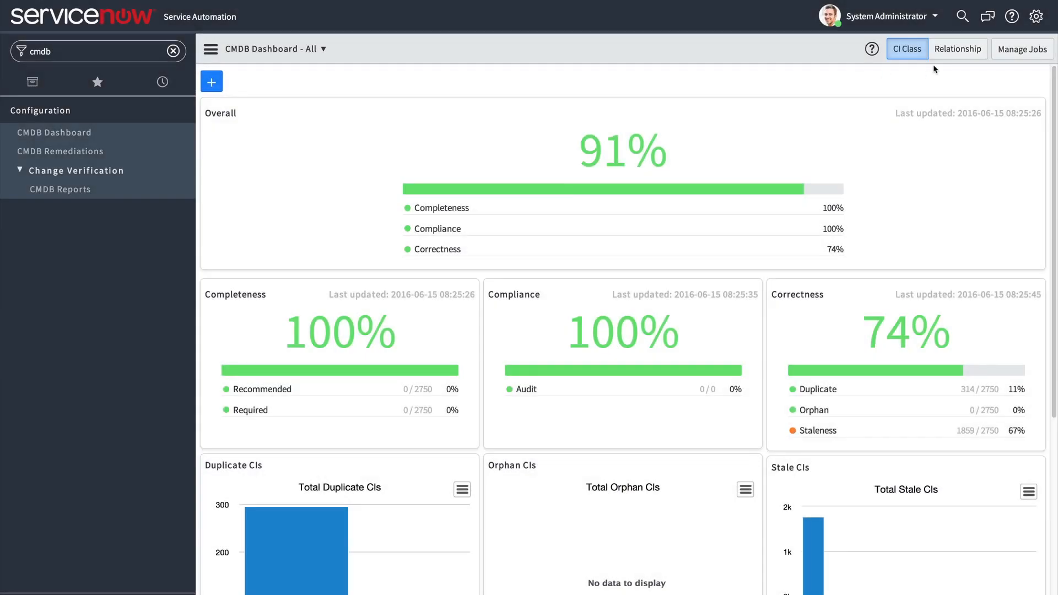
- Switch the CMDB Dashboard to its Relationship view and open the orphan relation records of type Located in Zone::Zone contains
{"action": "left_click", "coordinate": [953, 53]}
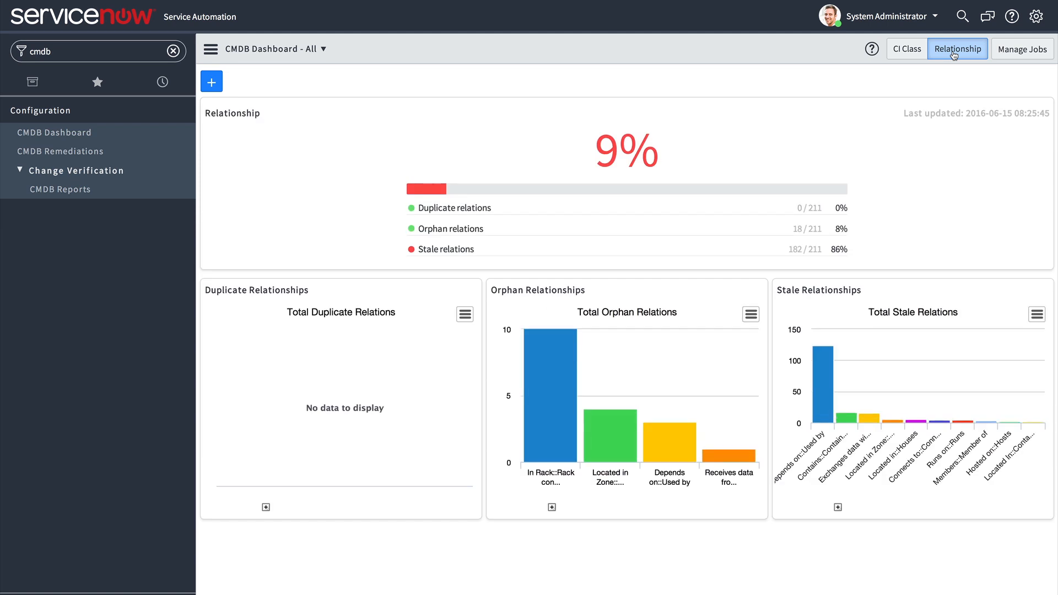
{"action": "left_click", "coordinate": [722, 292]}
{"action": "left_click", "coordinate": [620, 427]}
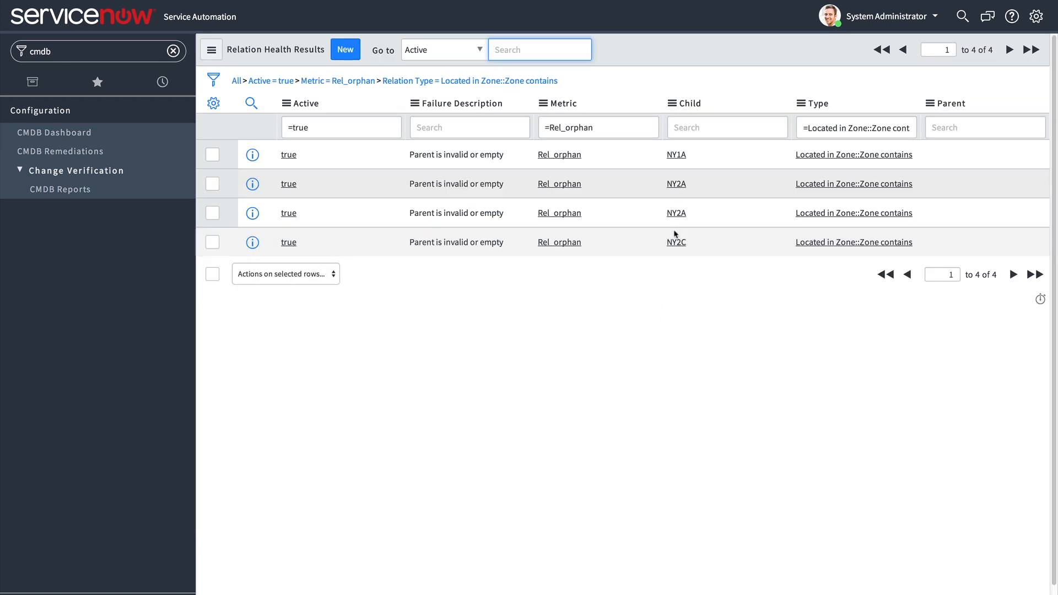
- Open the child CI NY1A, go to its related Racks list and view the first 42U 3100 SP1 NetShelter Rack record
{"action": "left_click", "coordinate": [671, 156]}
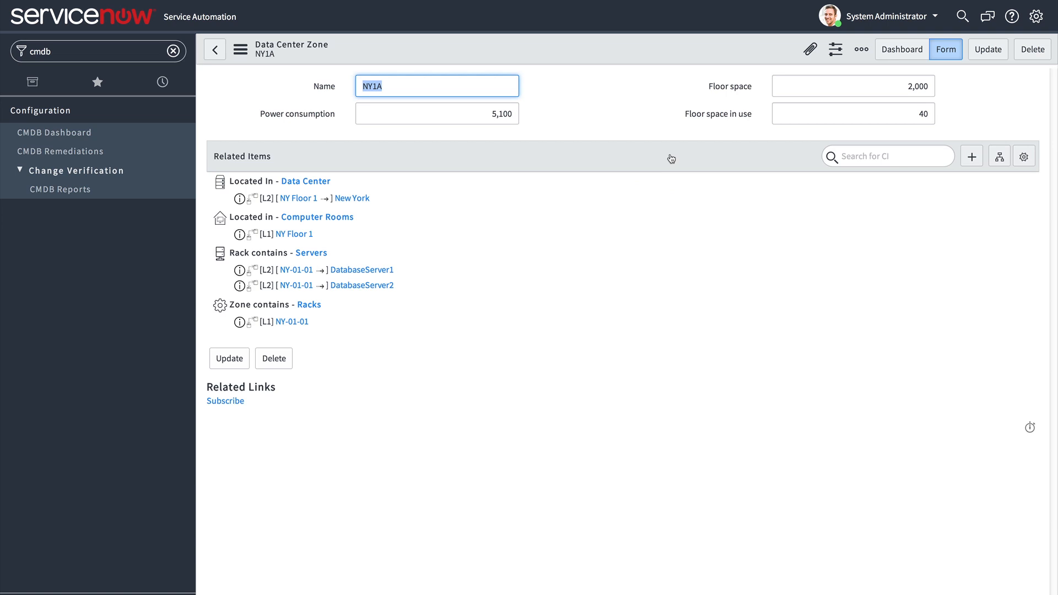
{"action": "left_click", "coordinate": [309, 304]}
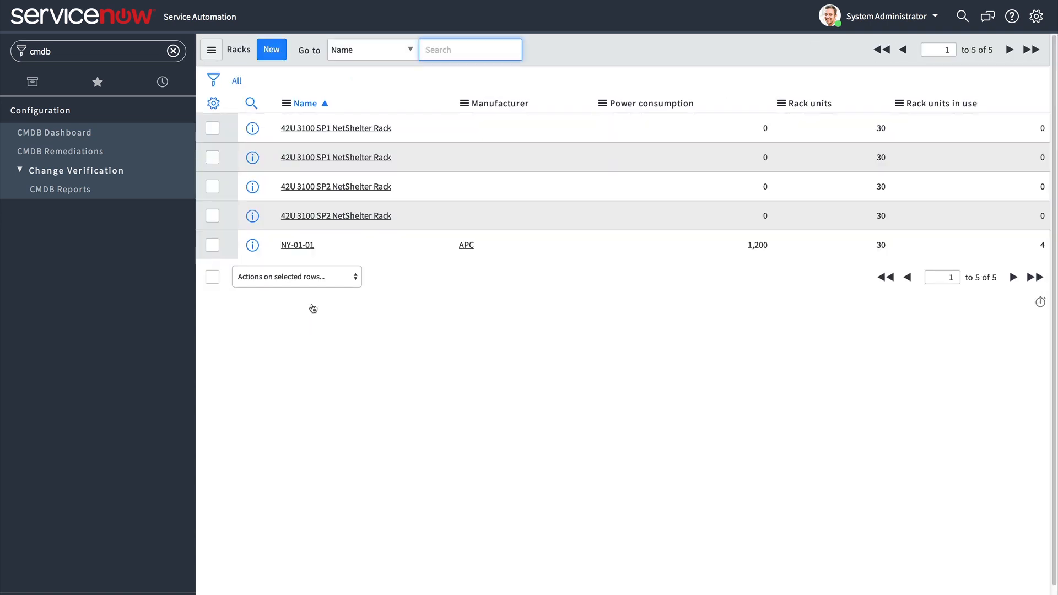
{"action": "left_click", "coordinate": [337, 128]}
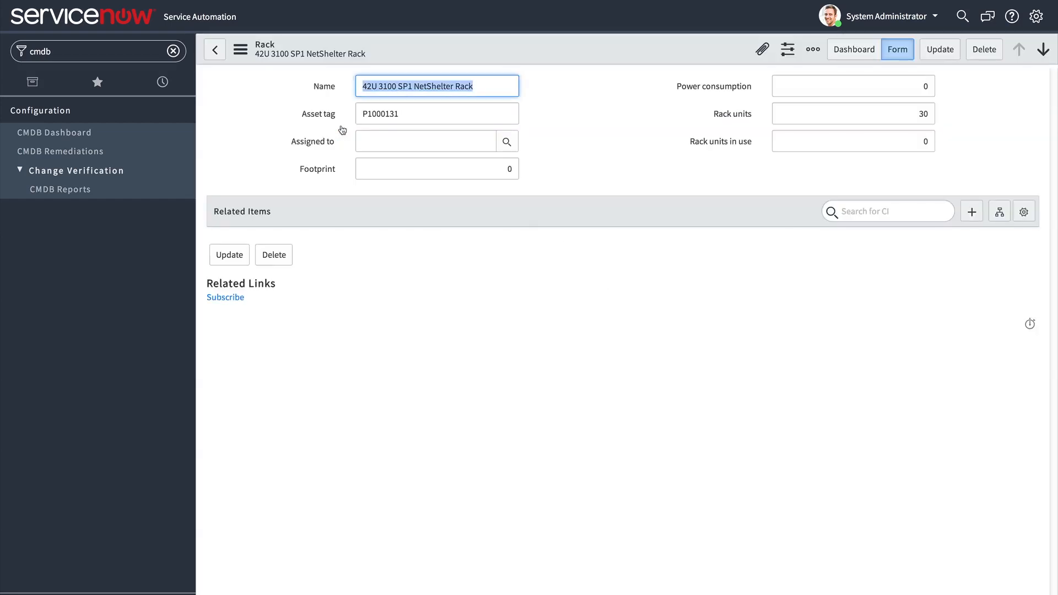